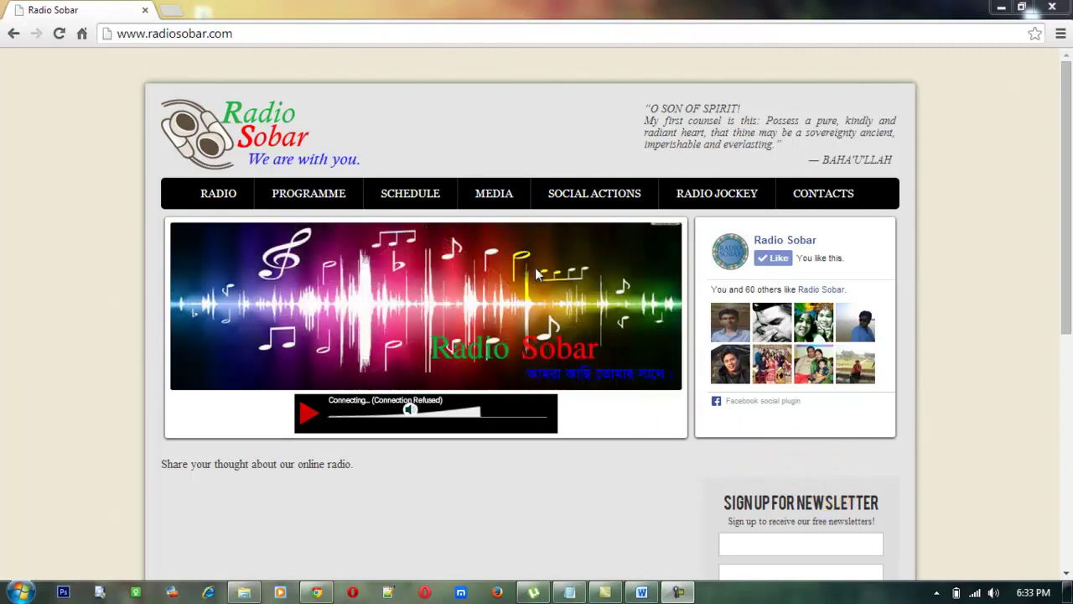
# Step: Load google.com.bd and run a Google search for 'opera browser'
pyautogui.click(264, 35)
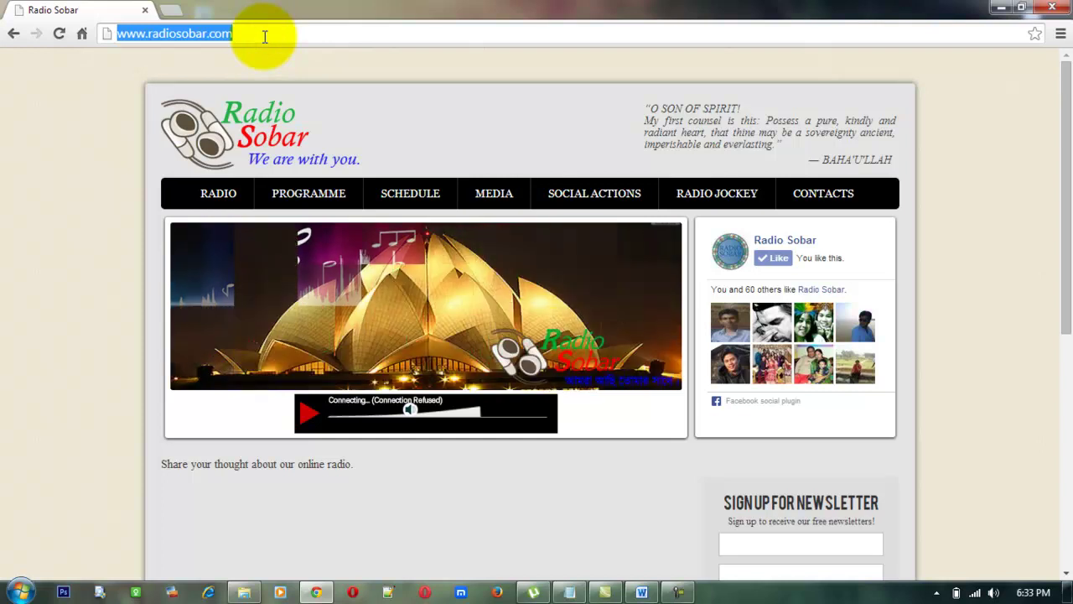
pyautogui.write('google.com.bd')
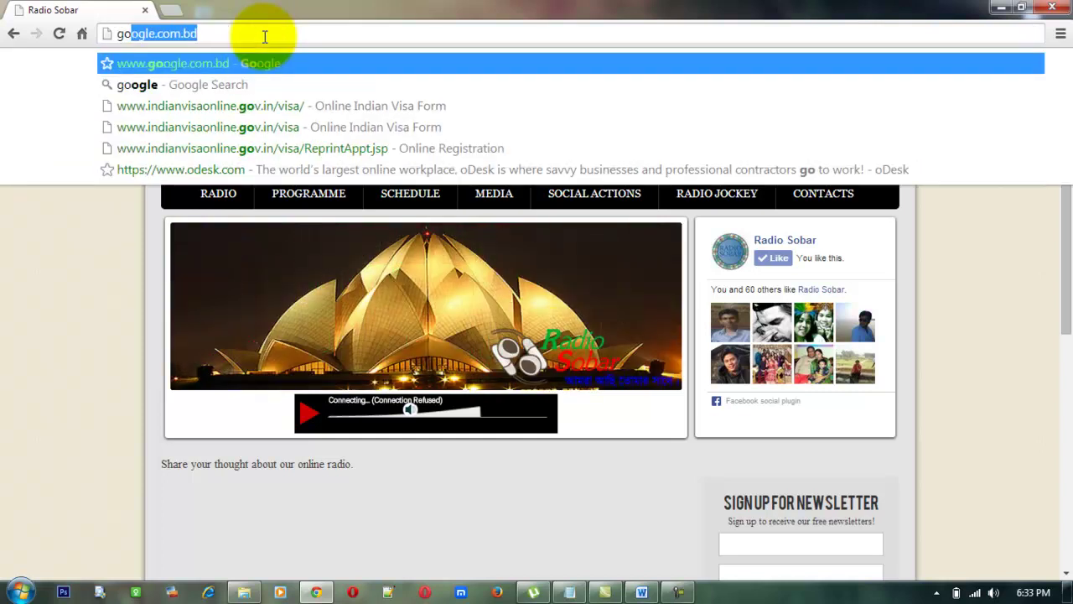
pyautogui.press('Return')
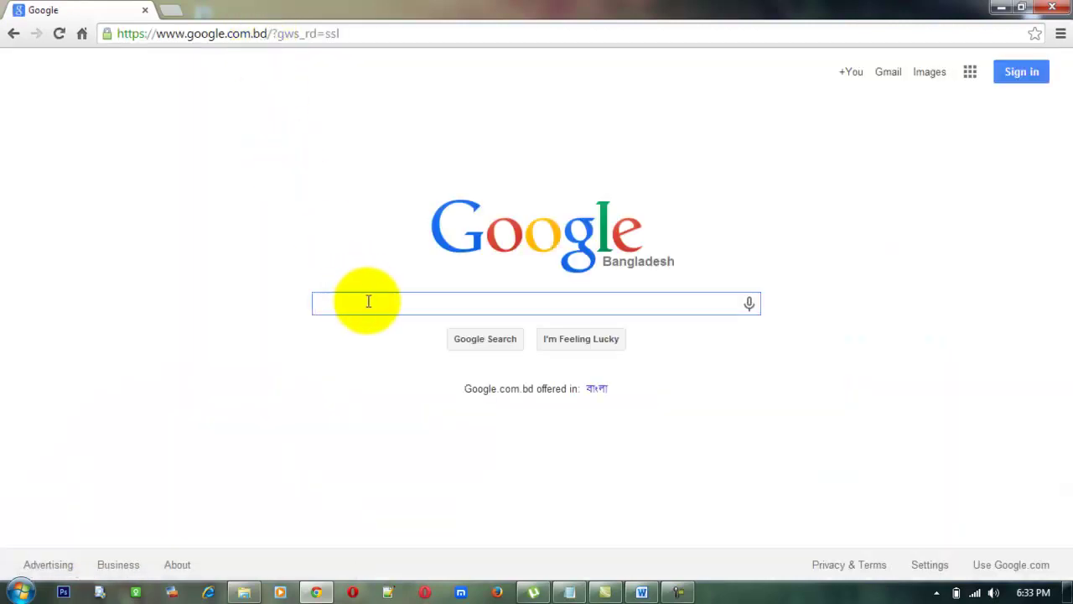
pyautogui.click(368, 301)
pyautogui.write('opre')
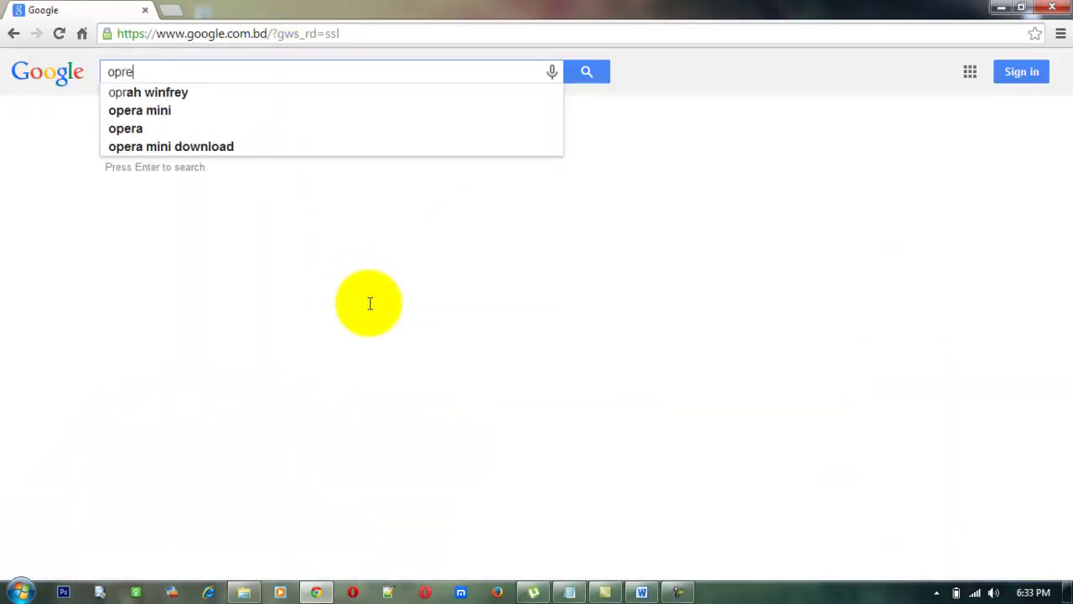
pyautogui.write('a')
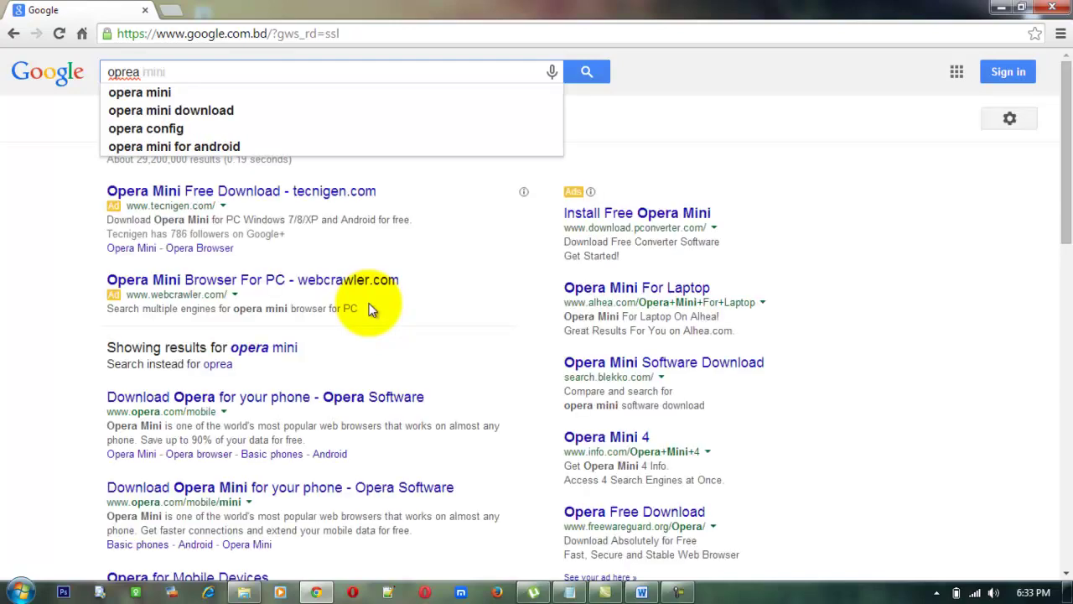
pyautogui.write(' br')
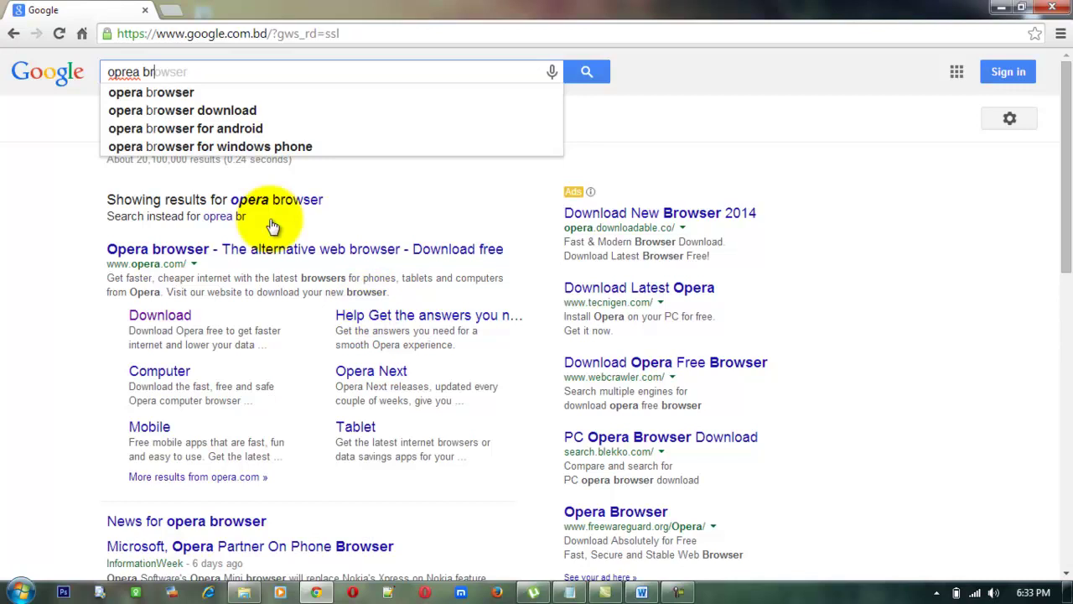
pyautogui.click(164, 93)
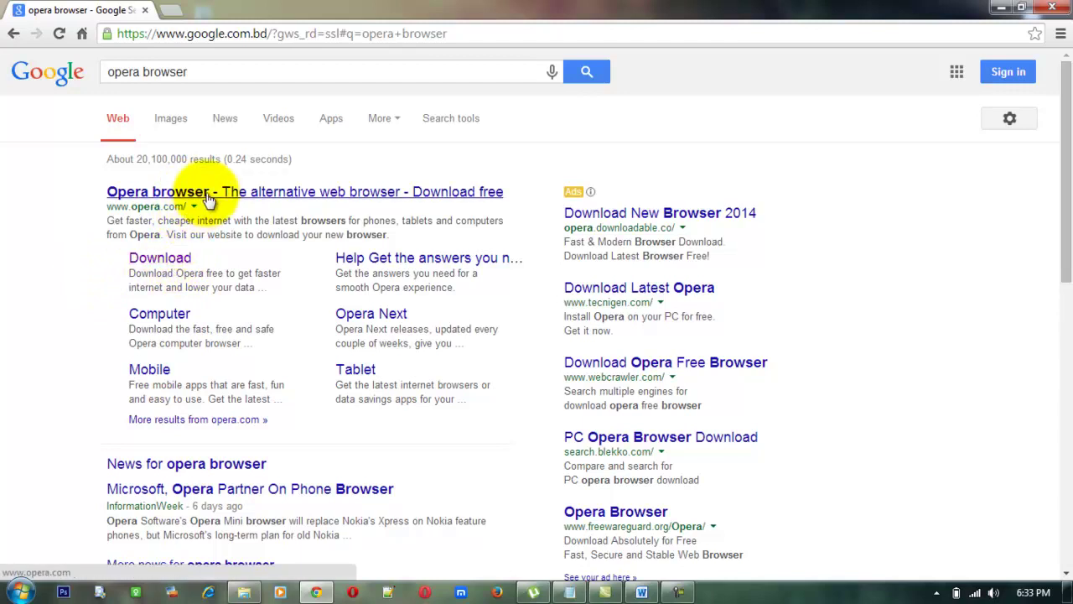
# Step: Open the opera.com result and request the Opera for Windows download
pyautogui.click(243, 196)
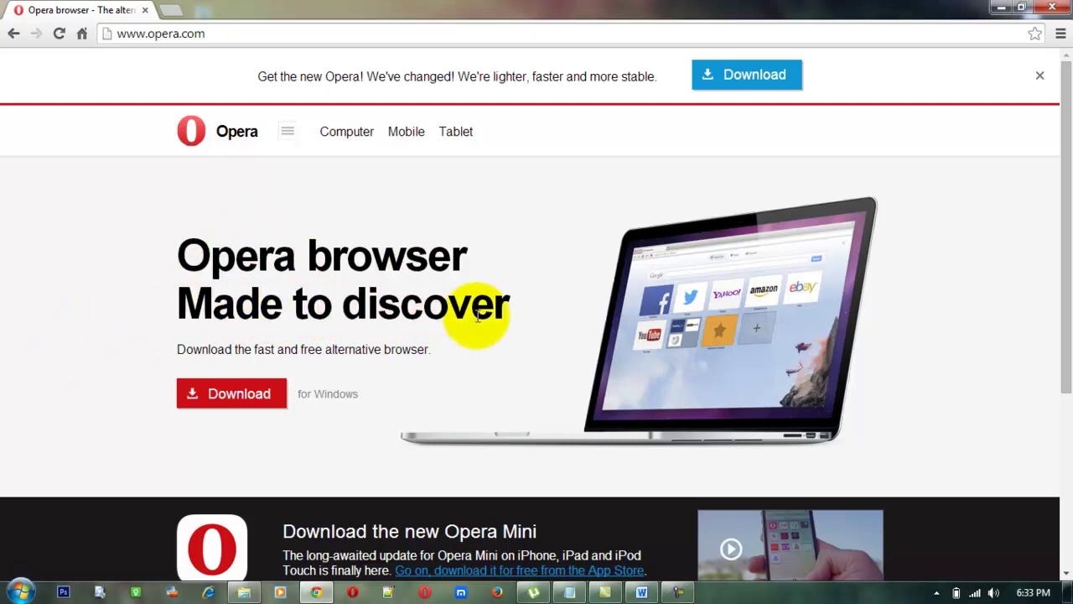
pyautogui.scroll(-2, 474, 315)
pyautogui.scroll(2, 477, 315)
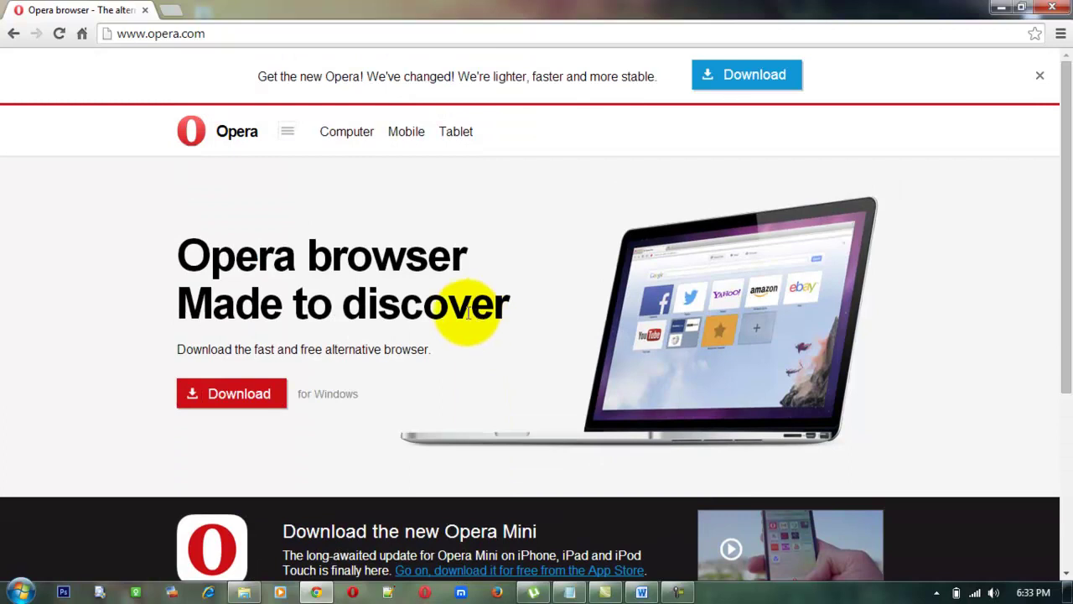
pyautogui.click(242, 401)
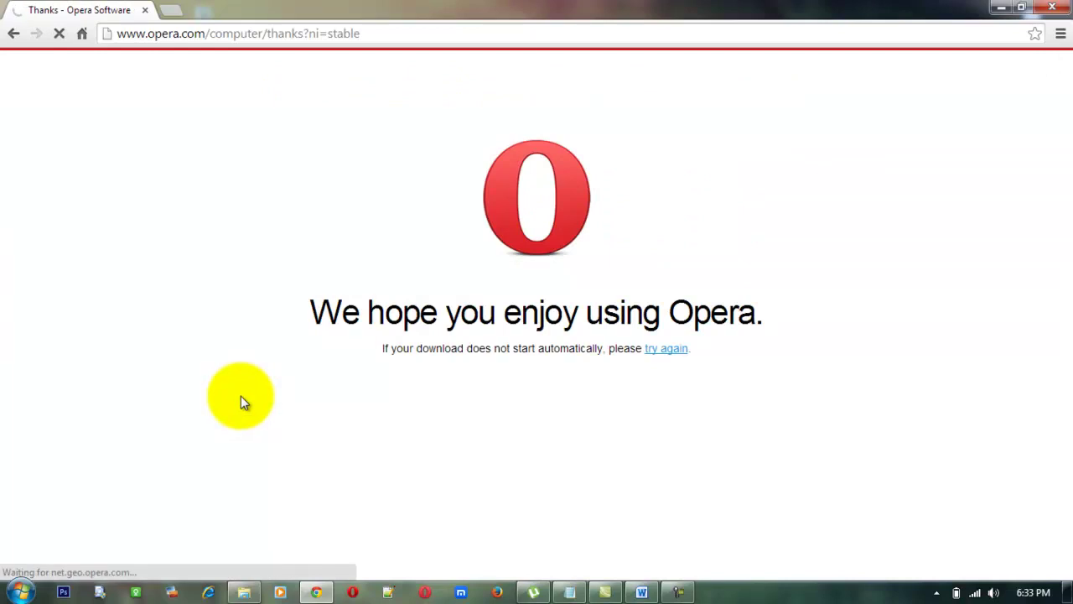
# Step: Dismiss the duplicate-link warning and download the Opera installer with IDM
pyautogui.click(488, 352)
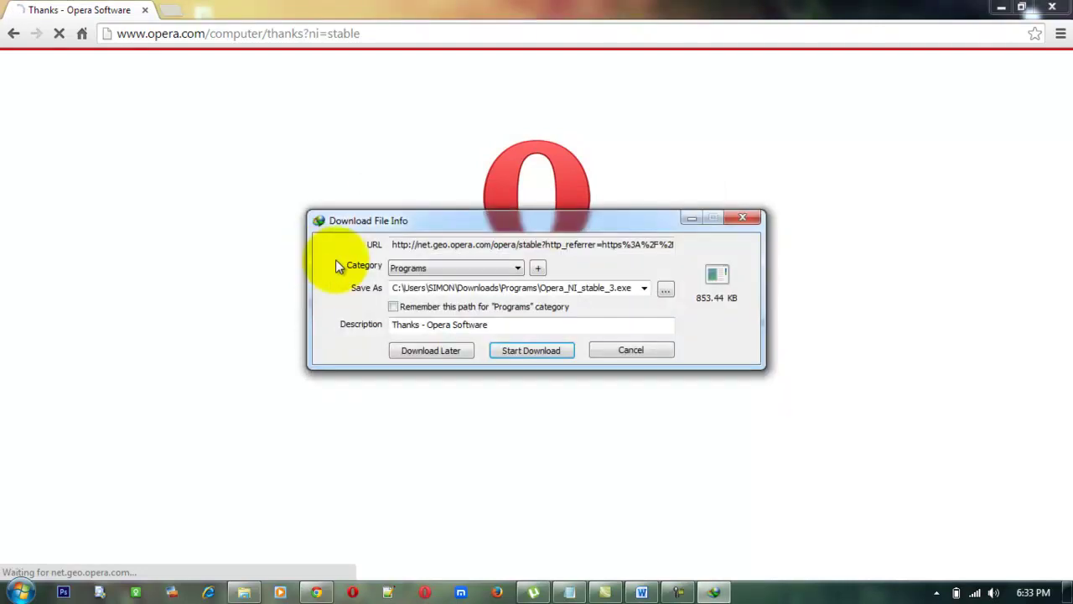
pyautogui.click(530, 351)
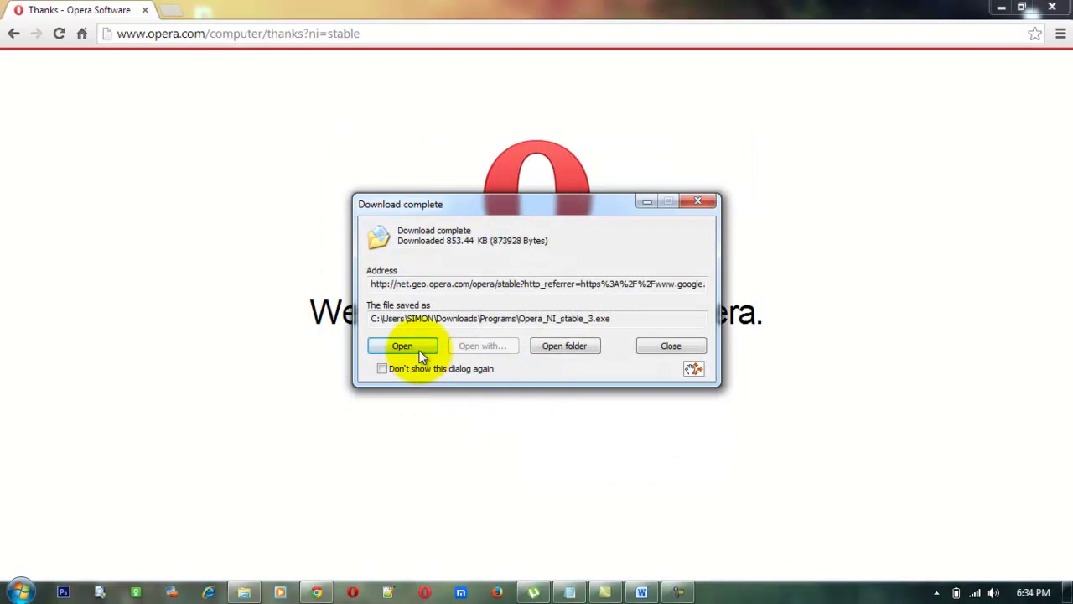
# Step: Run the downloaded Opera installer from IDM until it offers the upgrade
pyautogui.click(414, 346)
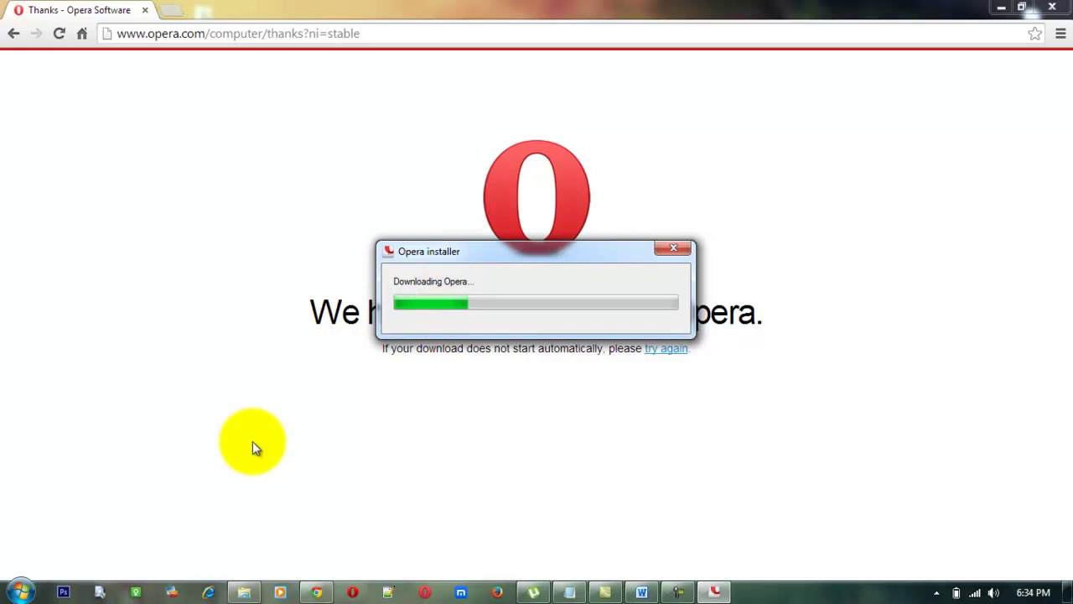
pyautogui.click(679, 592)
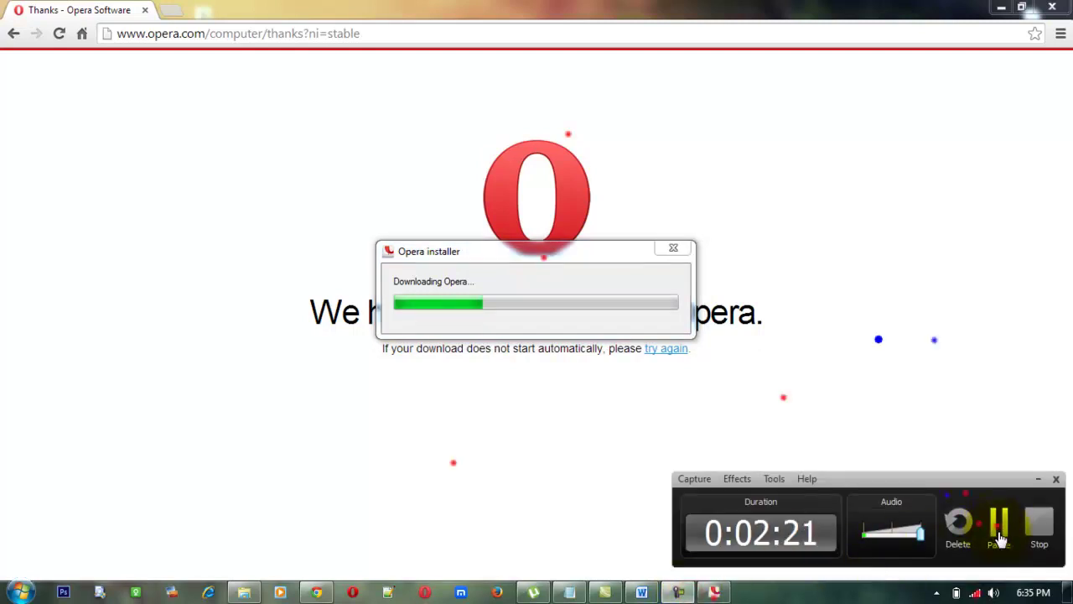
pyautogui.click(998, 528)
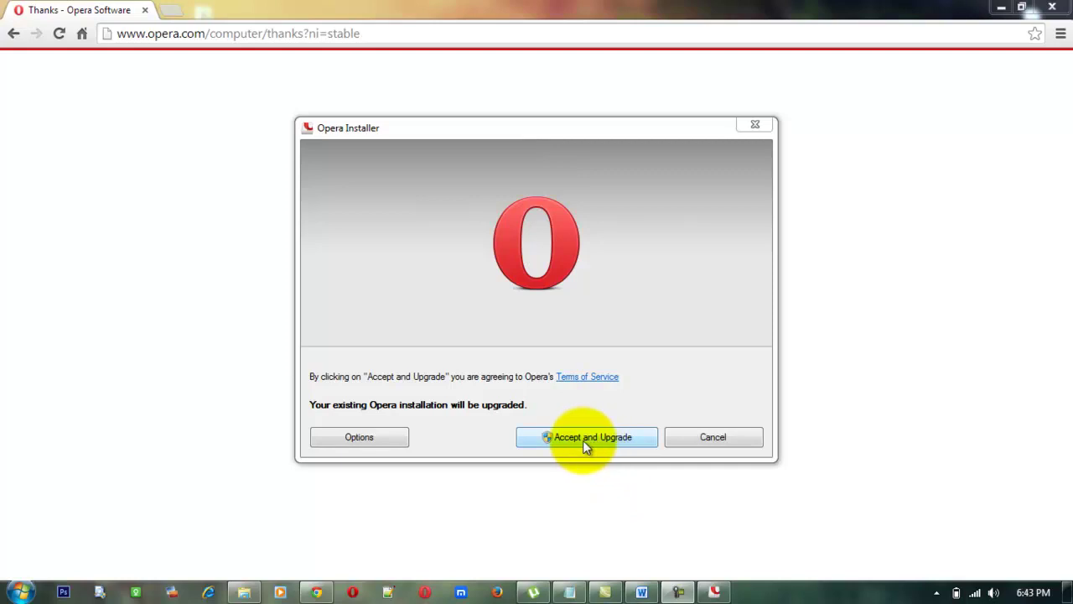
# Step: Accept the terms and upgrade the existing Opera installation
pyautogui.click(582, 440)
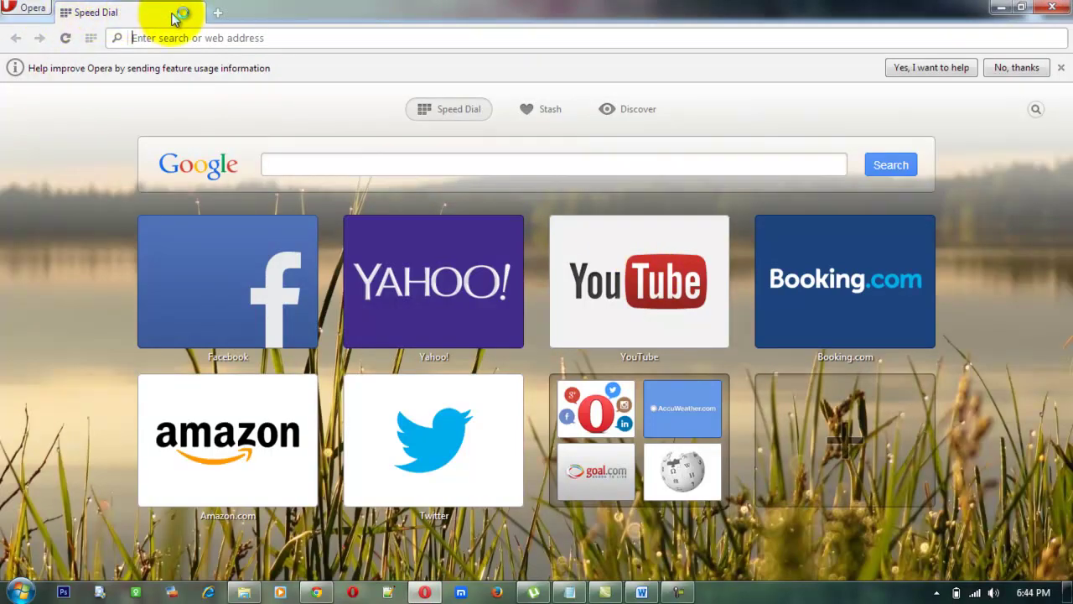
# Step: Decline usage sharing, Google 'google web store' from Speed Dial, and open the Chrome Web Store
pyautogui.click(1063, 68)
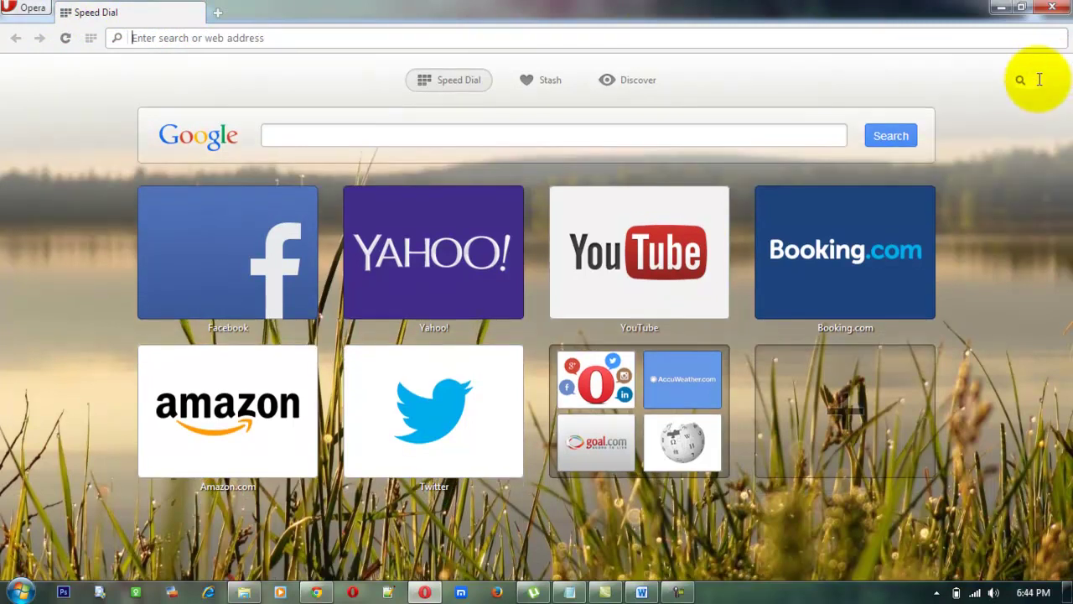
pyautogui.click(693, 137)
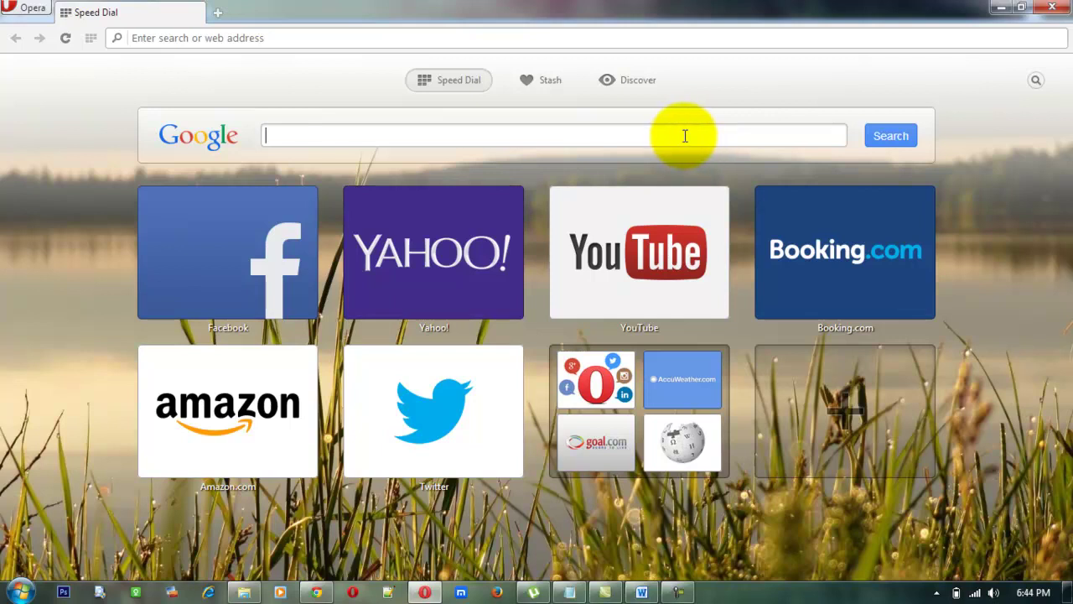
pyautogui.write('go')
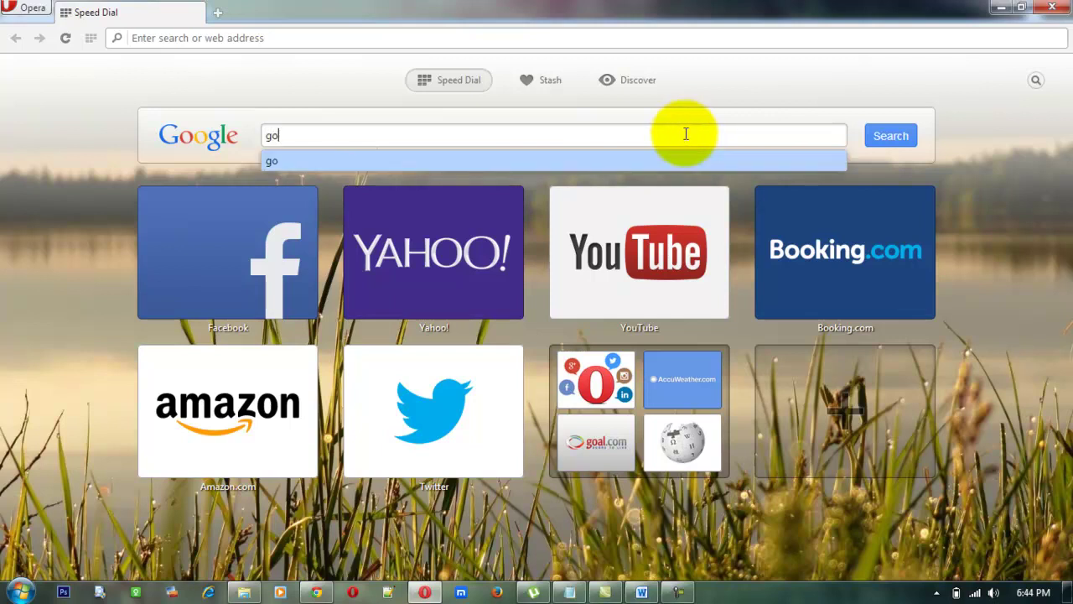
pyautogui.write('ogl')
pyautogui.write('e web ')
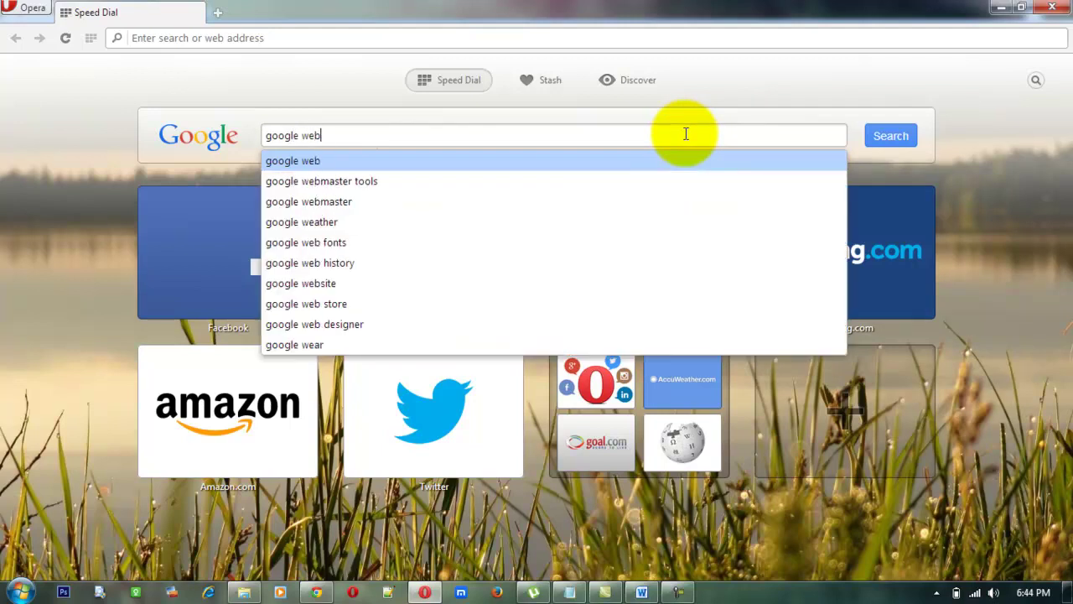
pyautogui.write('store')
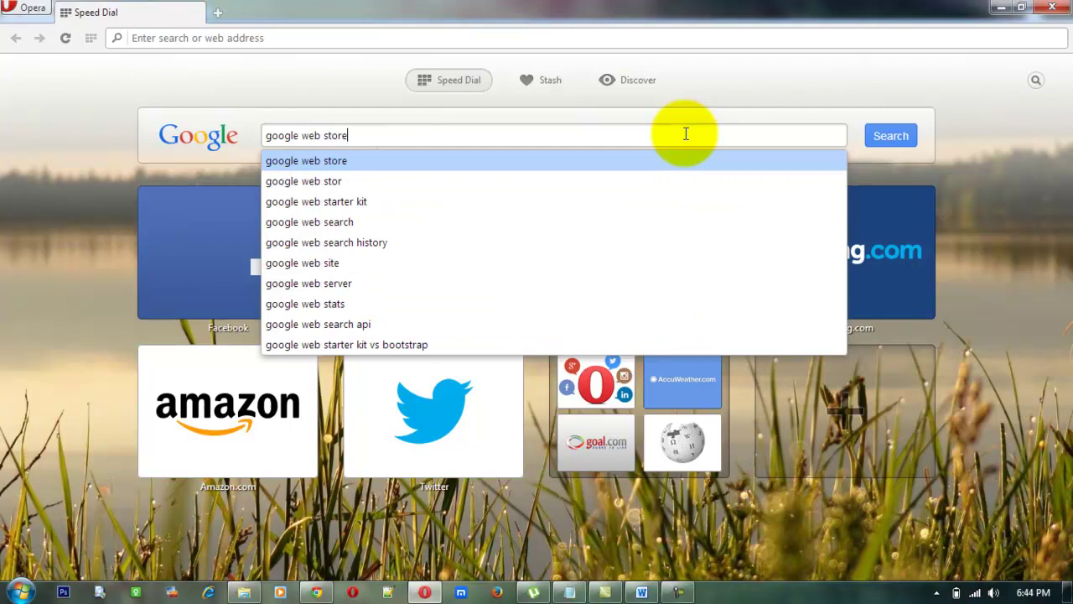
pyautogui.press('Return')
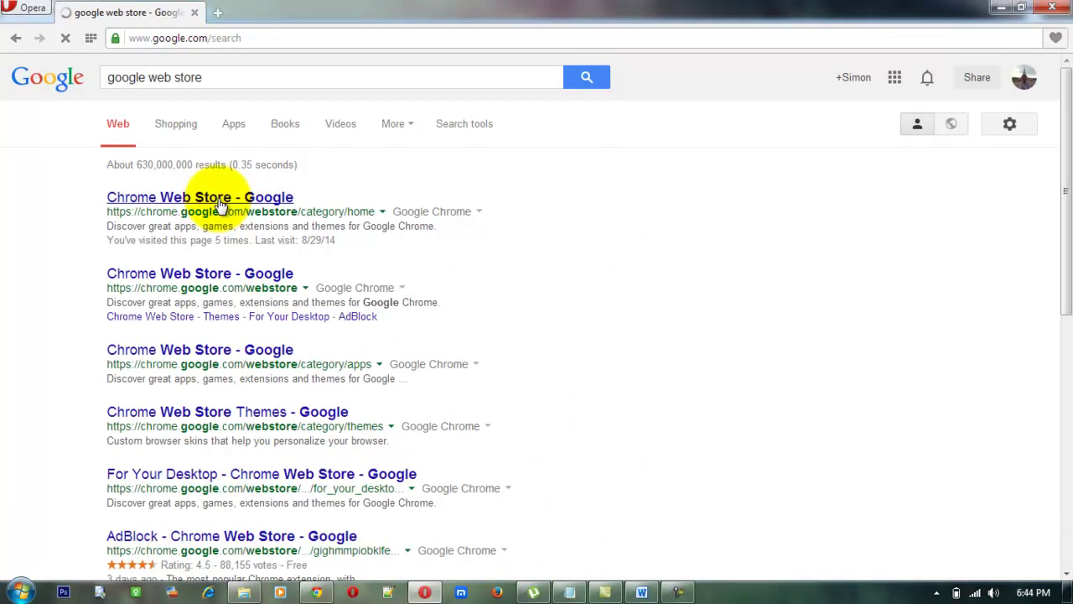
pyautogui.click(218, 201)
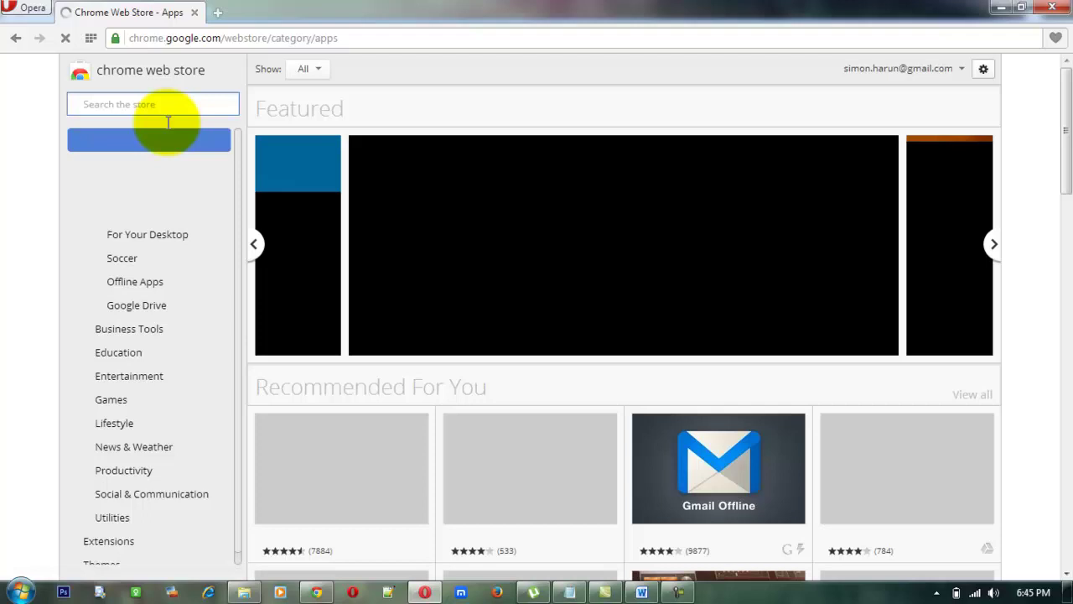
# Step: Search the Chrome Web Store for 'youtube' using its suggestion
pyautogui.click(162, 103)
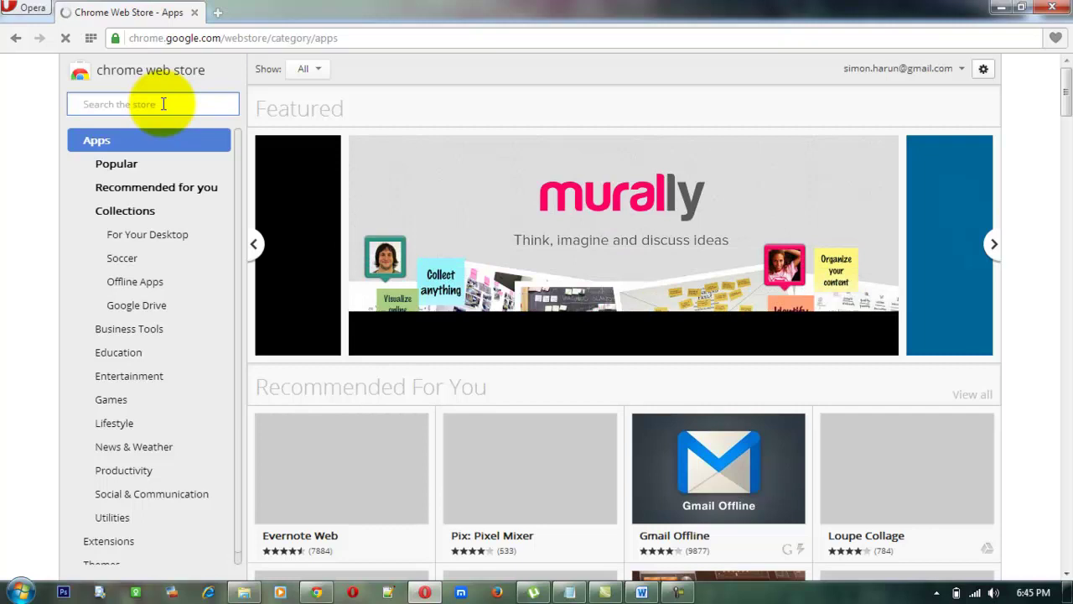
pyautogui.write('y')
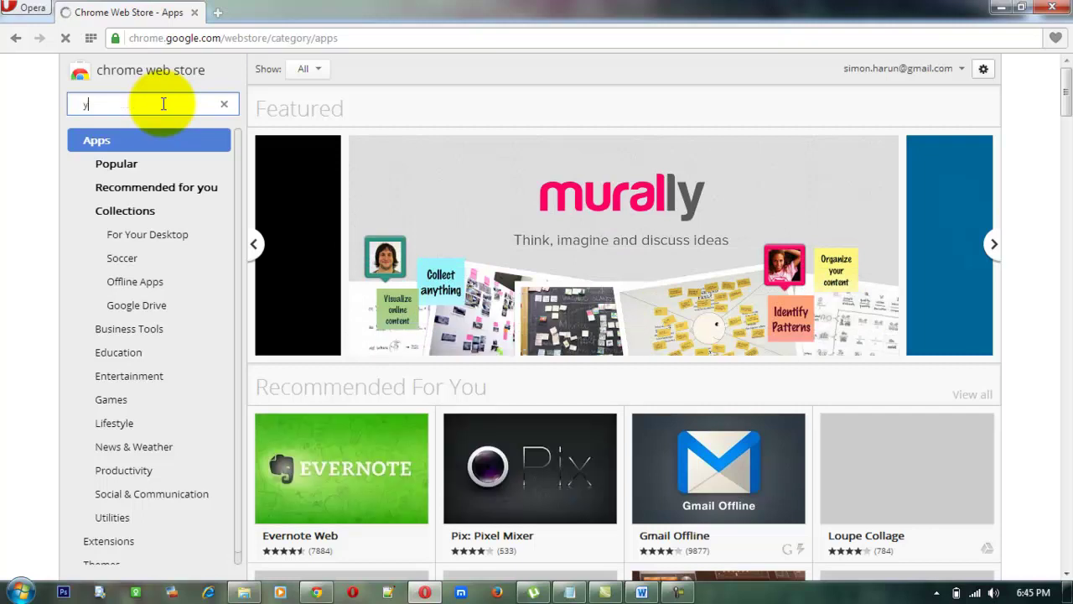
pyautogui.write('outub')
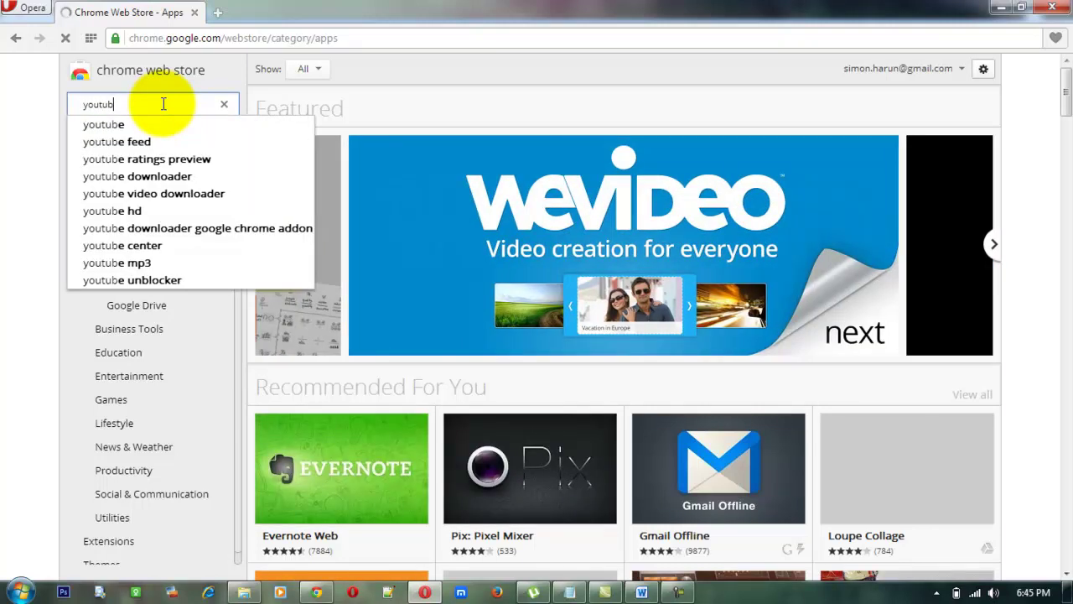
pyautogui.write('e')
pyautogui.click(139, 127)
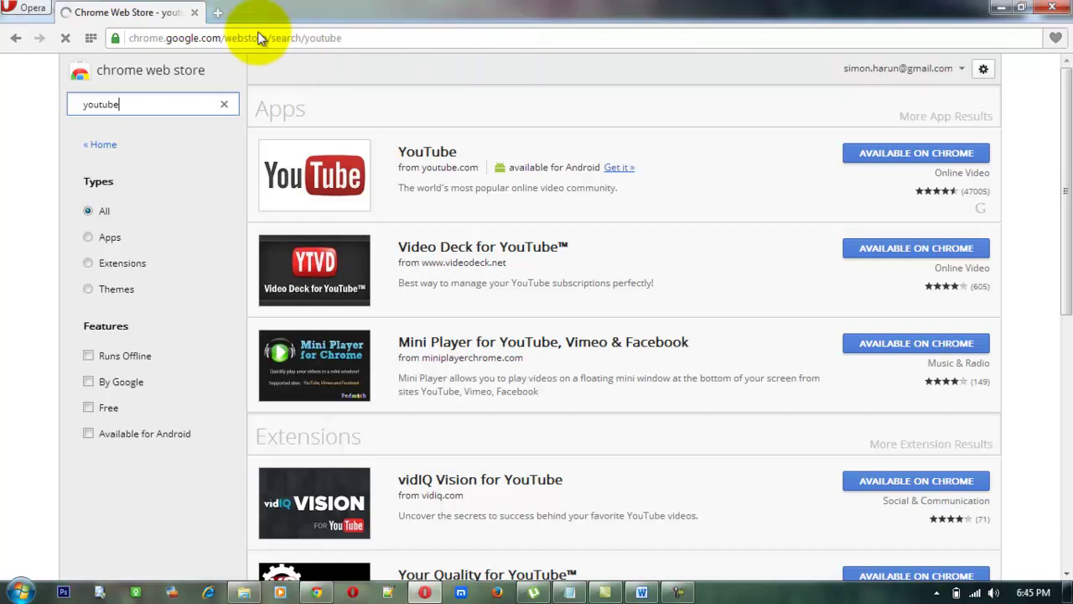
# Step: In a new tab, search Google for 'opera add-ons' from the Speed Dial box
pyautogui.click(217, 12)
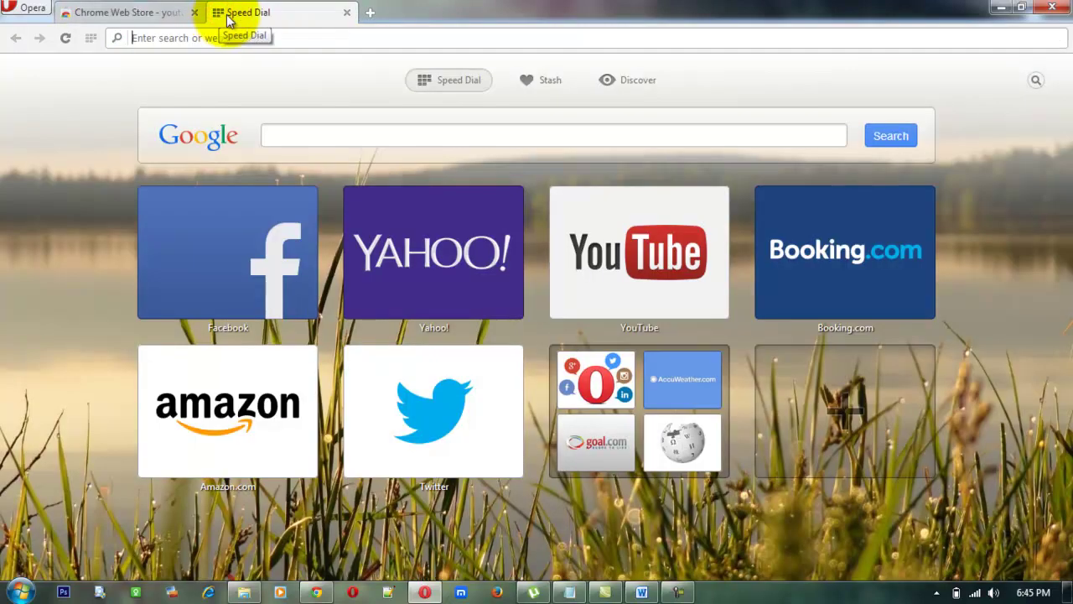
pyautogui.click(338, 134)
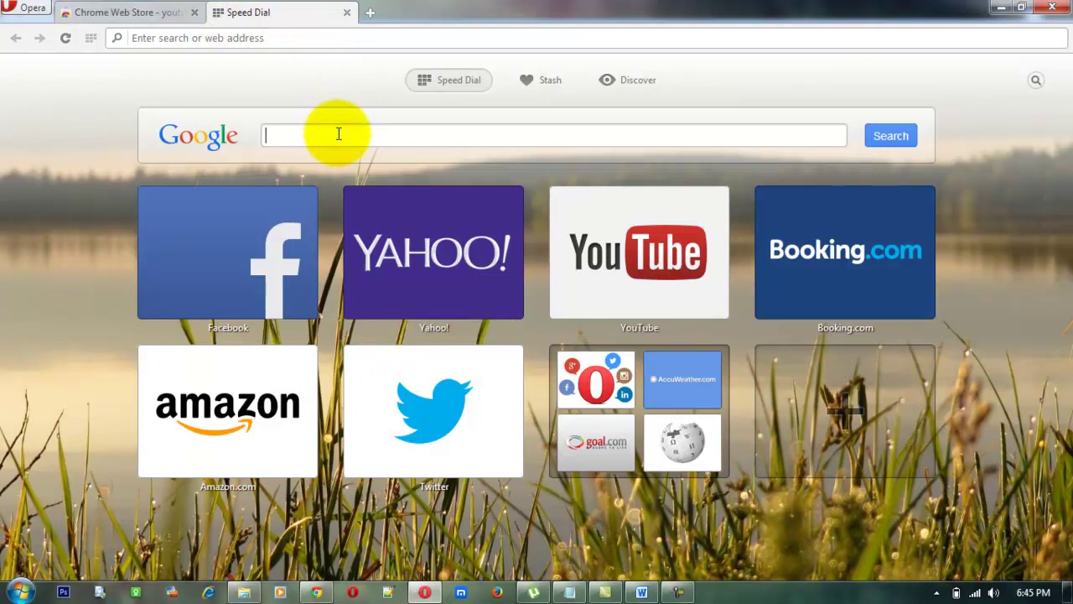
pyautogui.write('o')
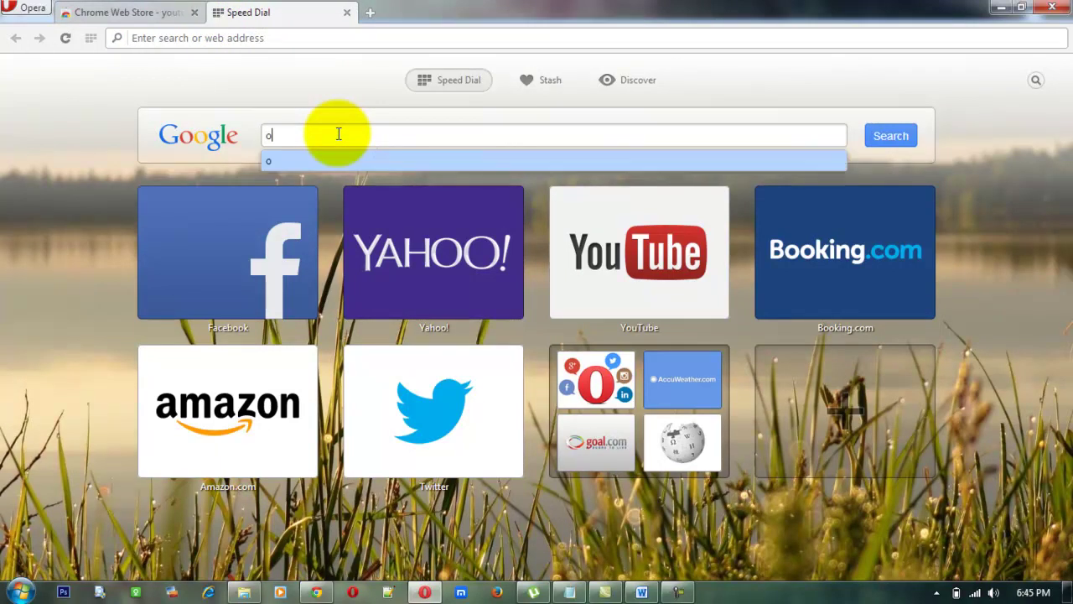
pyautogui.write('pre')
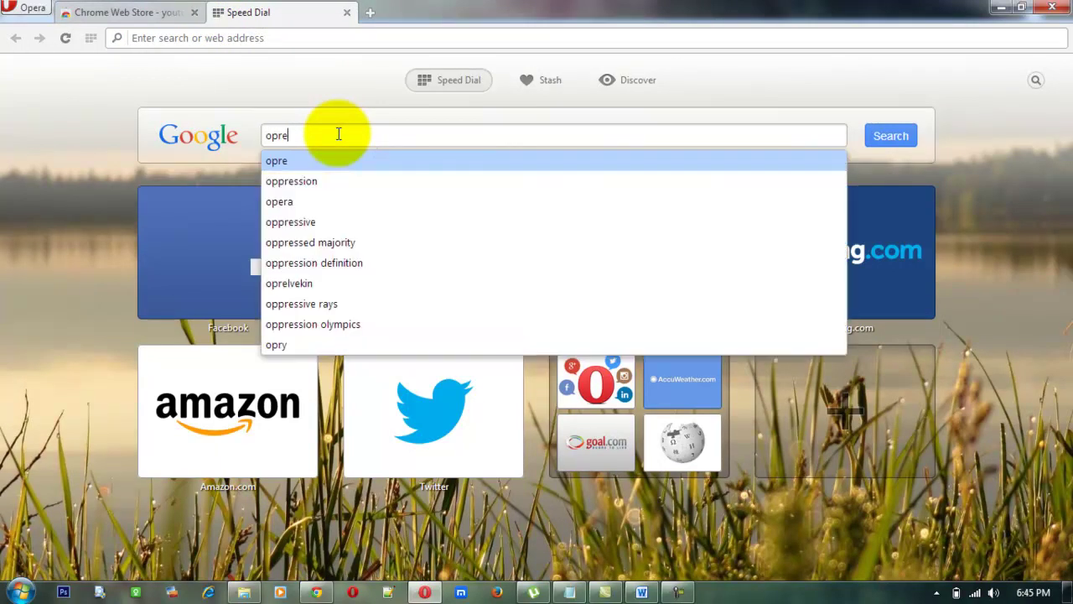
pyautogui.press('BackSpace')
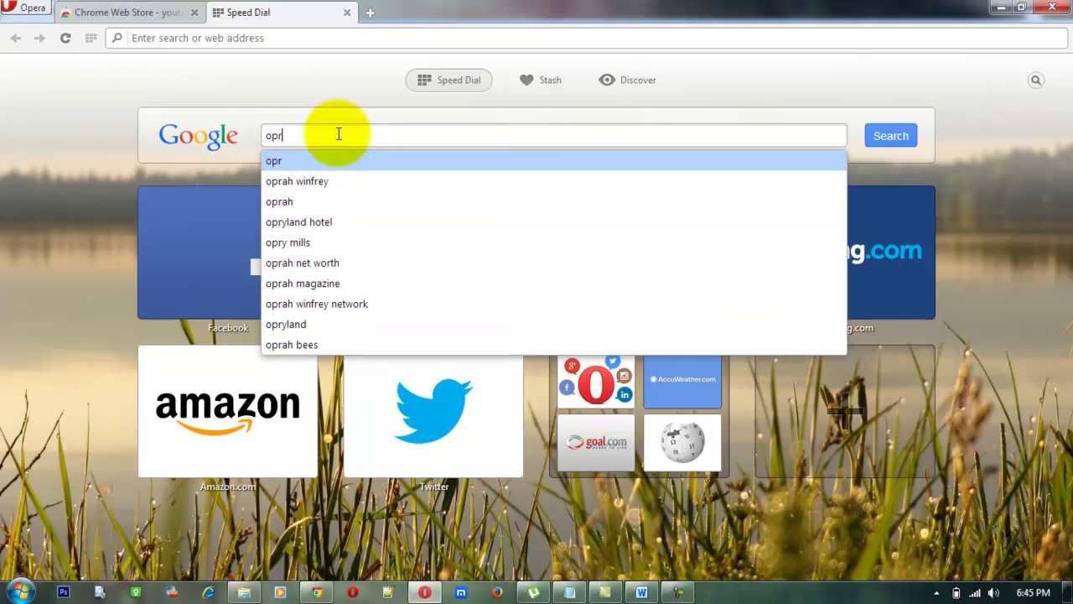
pyautogui.press('BackSpace')
pyautogui.write('er')
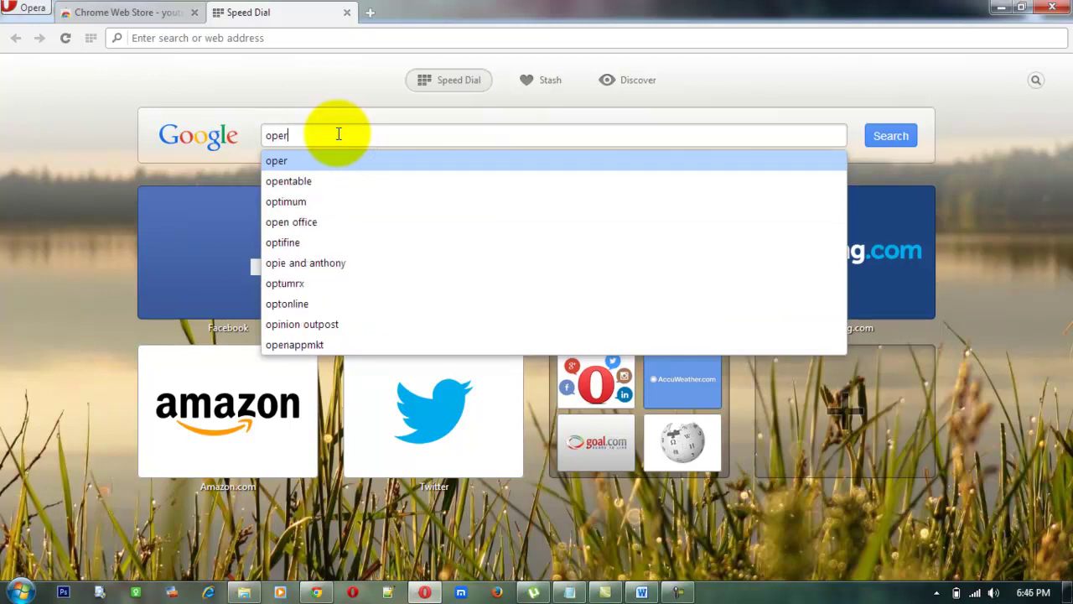
pyautogui.write('a add')
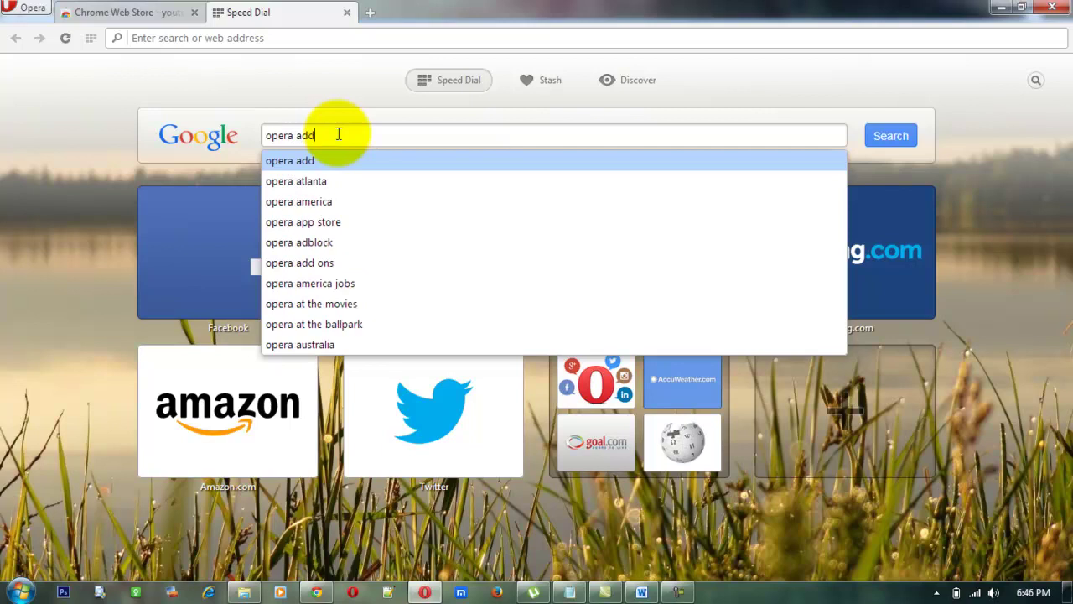
pyautogui.write('-on')
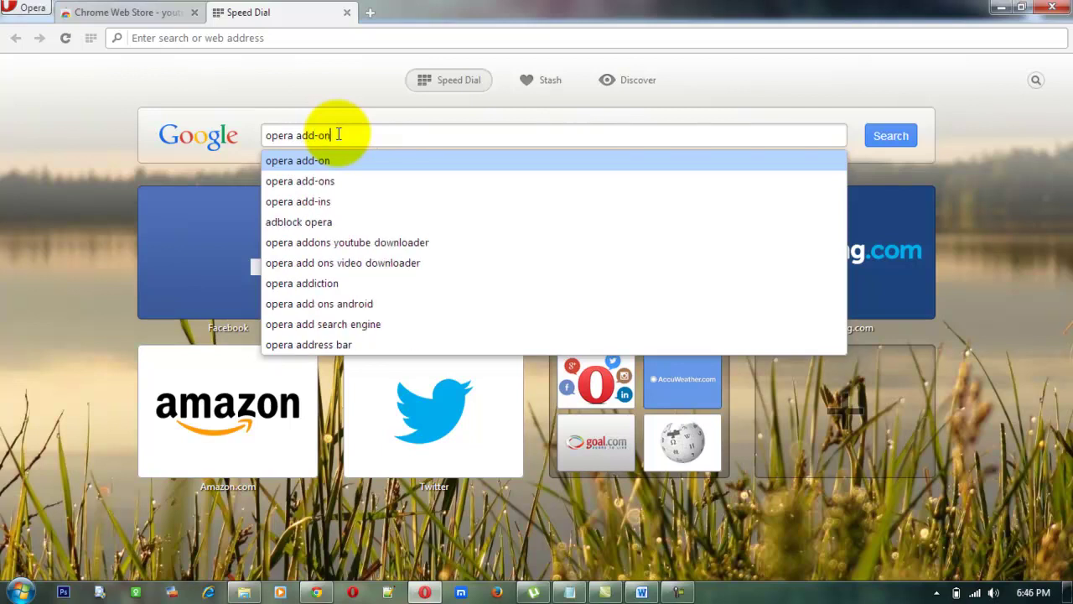
pyautogui.write('s')
pyautogui.press('Return')
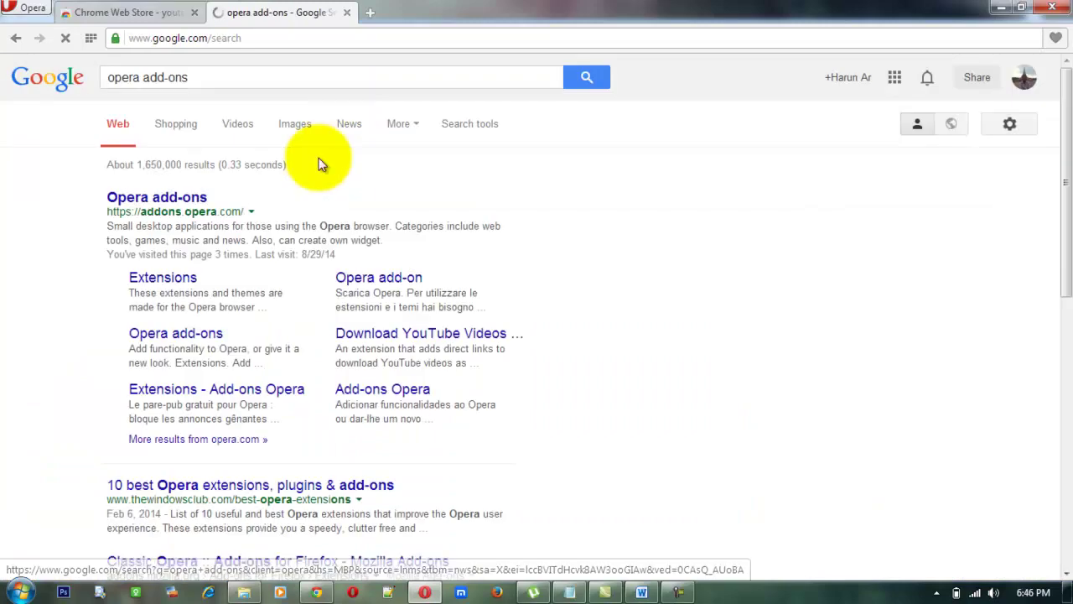
# Step: Open addons.opera.com and start typing 'download chrome ex' into its search
pyautogui.click(159, 201)
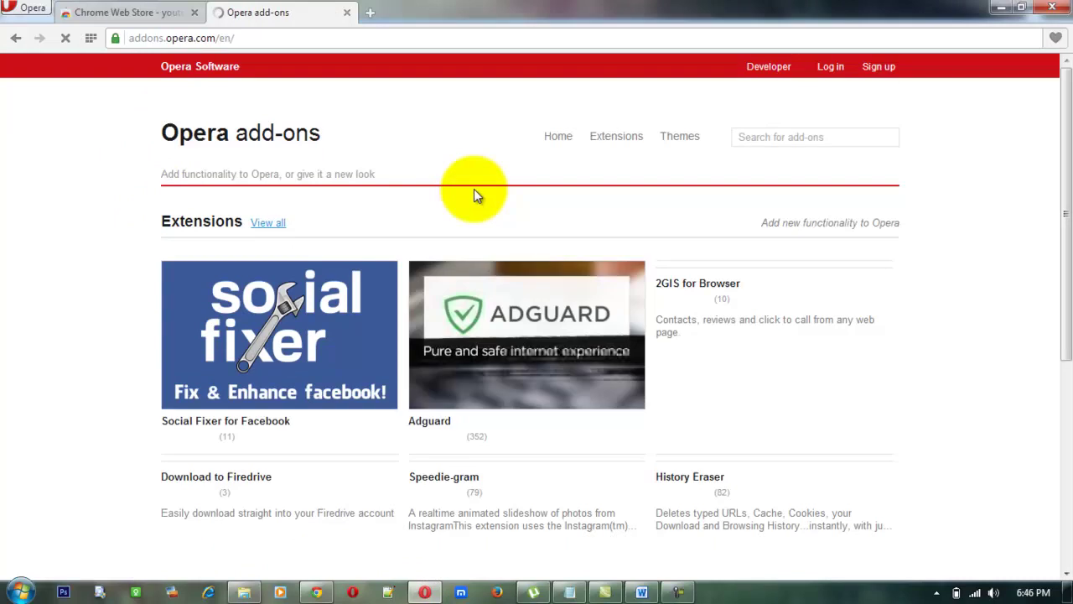
pyautogui.click(763, 139)
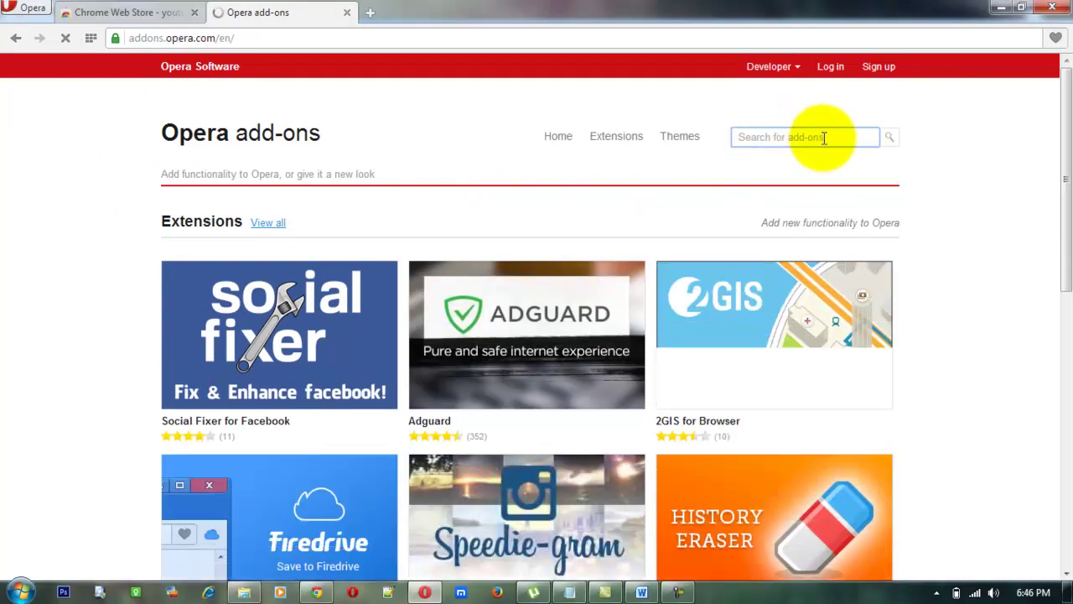
pyautogui.write('d')
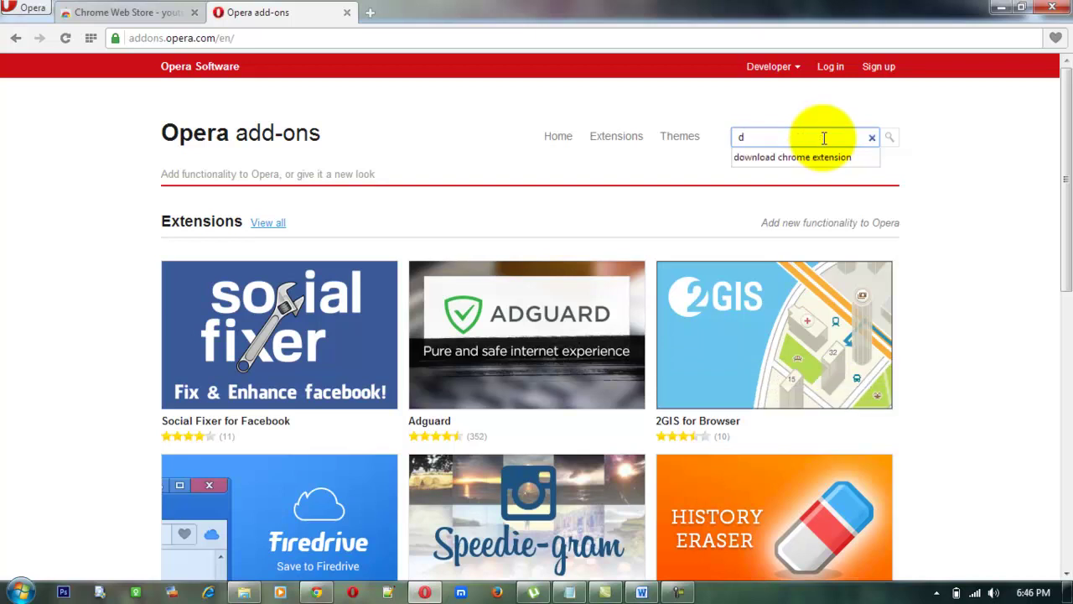
pyautogui.write('ow')
pyautogui.write('nload chro')
pyautogui.write('me')
pyautogui.write(' e')
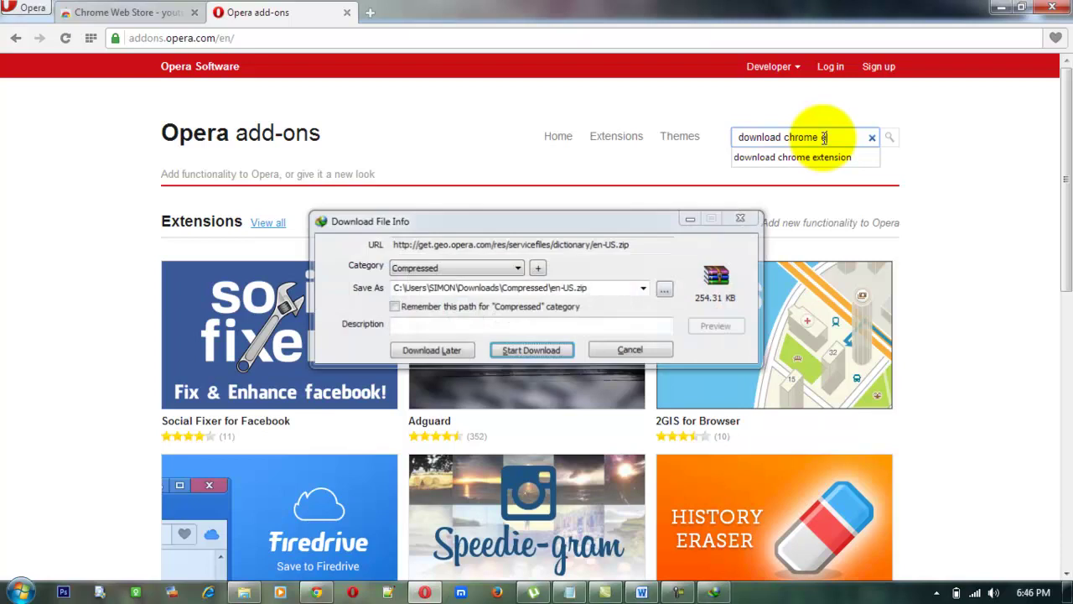
pyautogui.write('x')
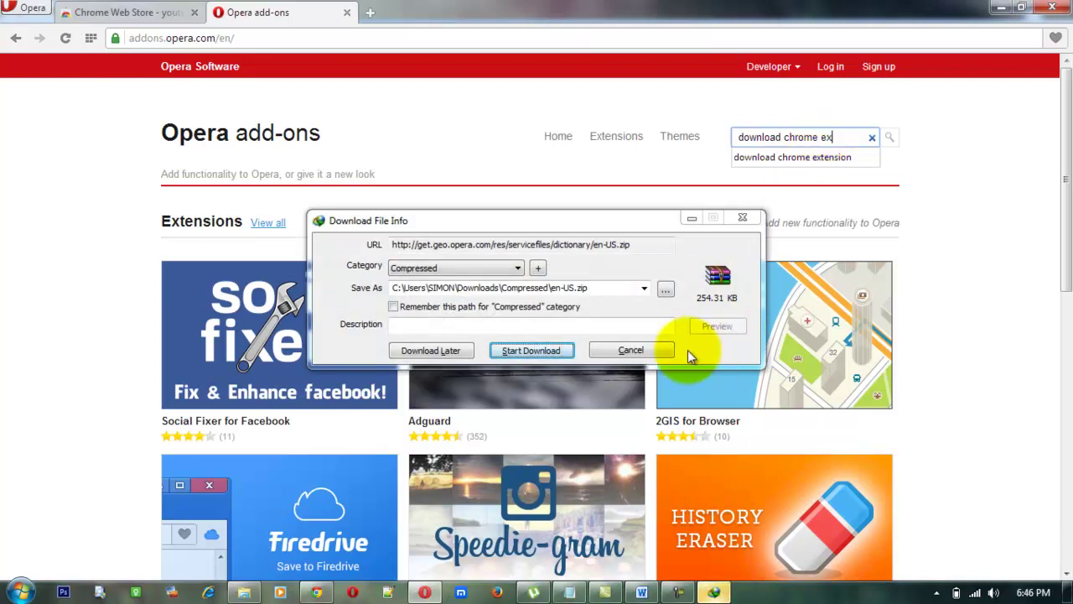
# Step: Cancel the unwanted IDM download popup and return to the add-ons search box
pyautogui.click(654, 350)
pyautogui.click(602, 366)
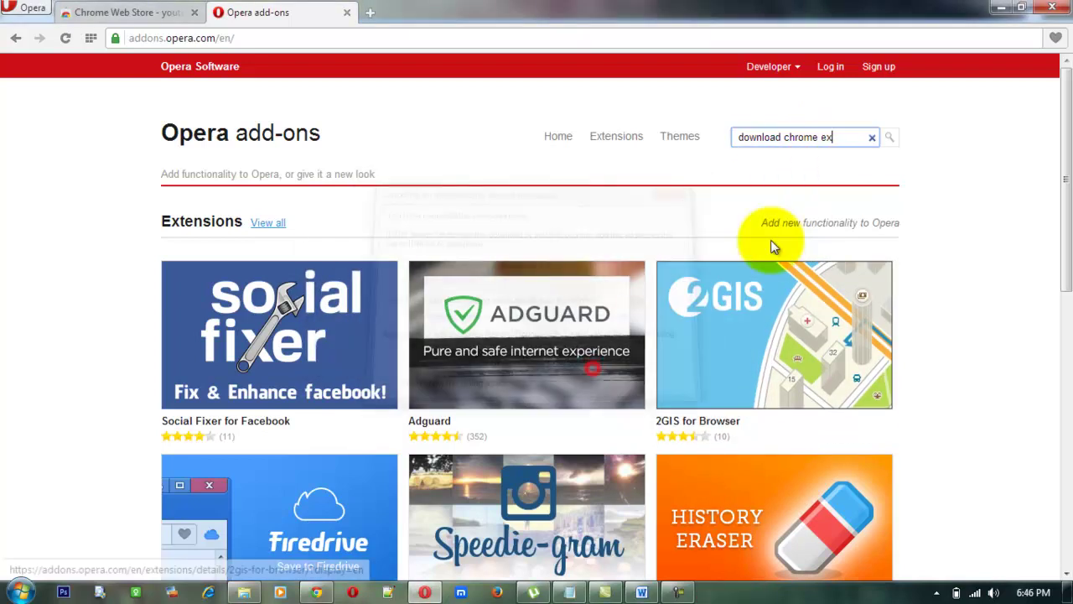
pyautogui.click(851, 138)
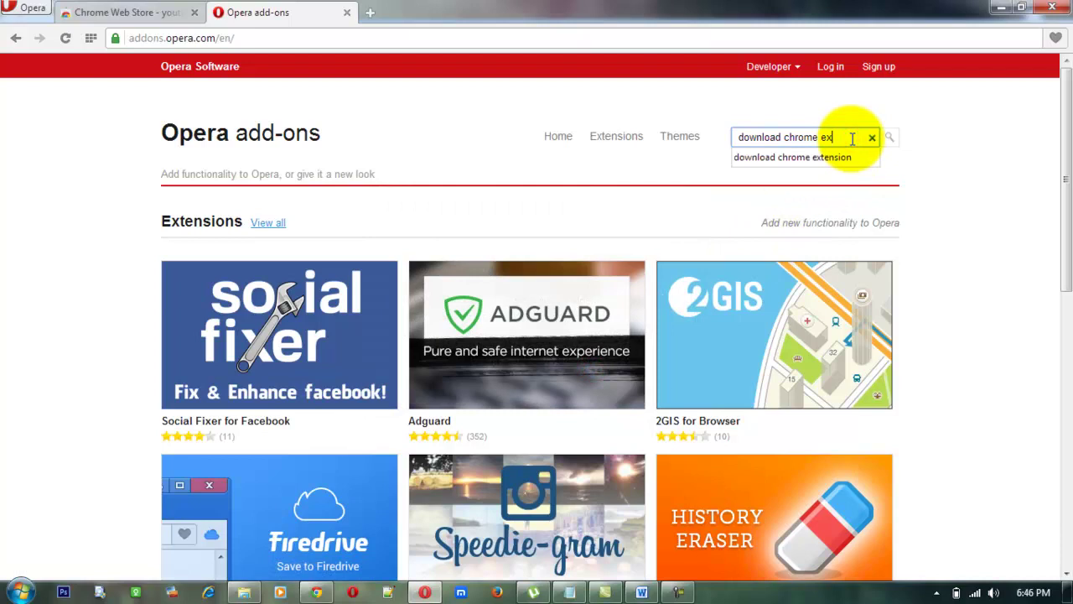
# Step: Search add-ons for 'download chrome extension', open its page, and add it to Opera
pyautogui.write('nsio')
pyautogui.write('n')
pyautogui.press('Return')
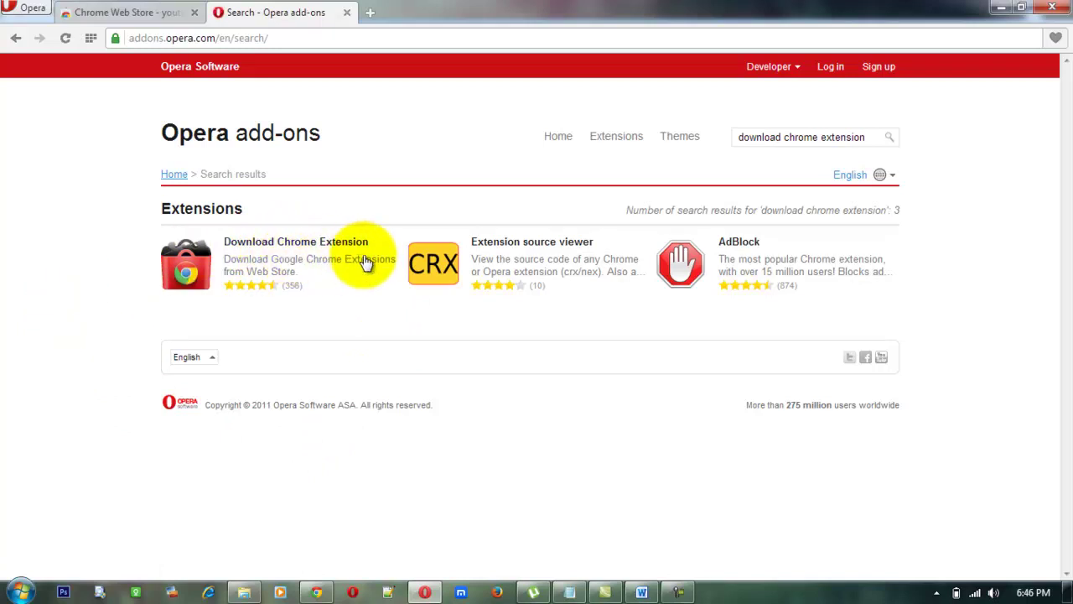
pyautogui.click(302, 245)
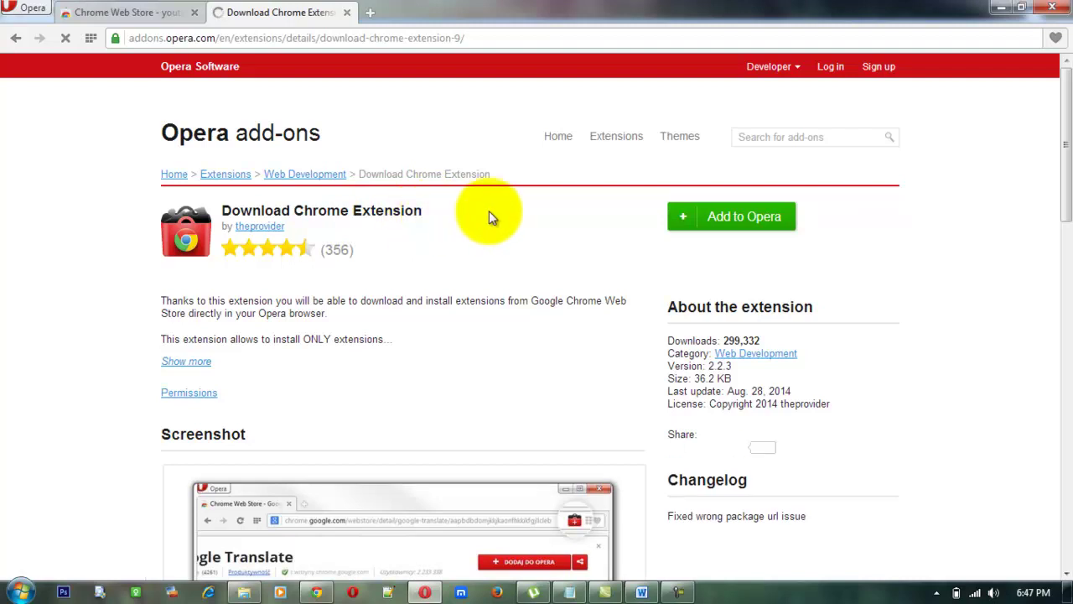
pyautogui.click(737, 223)
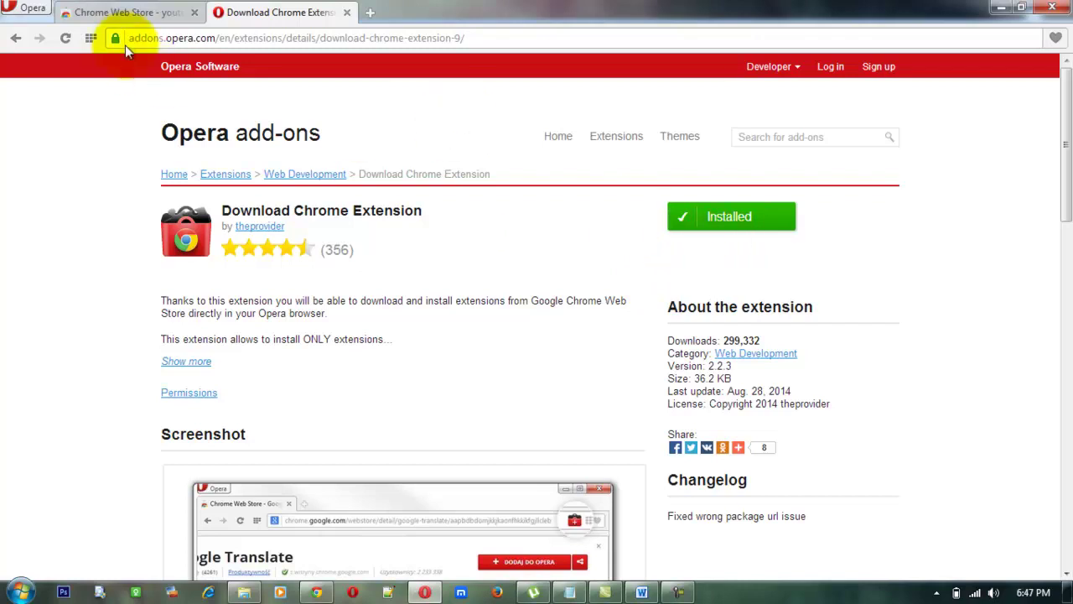
# Step: Return to the Chrome Web Store tab and reload the youtube search results page
pyautogui.click(127, 15)
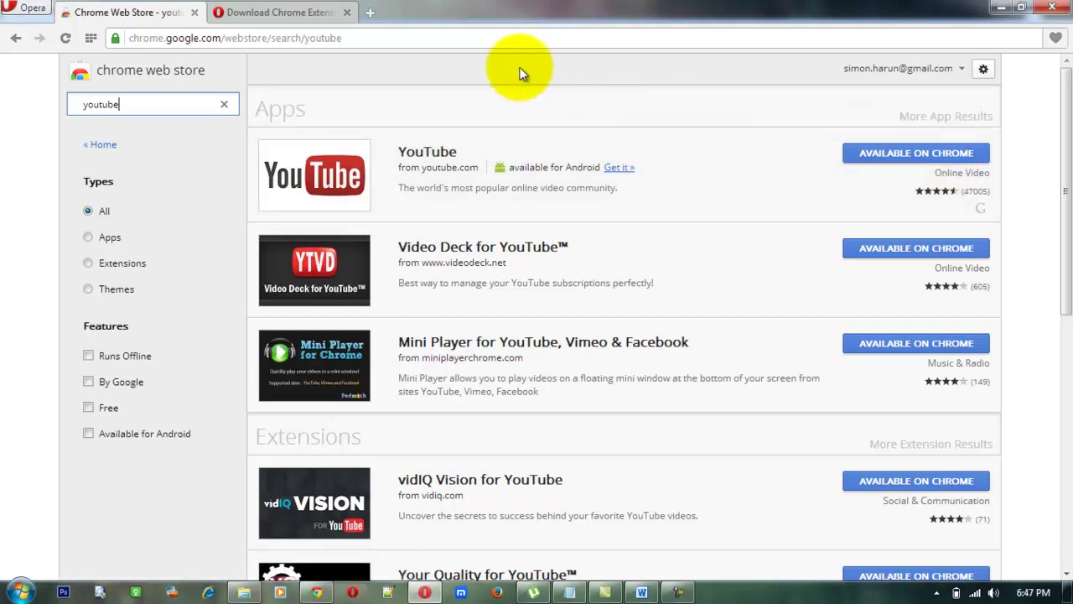
pyautogui.click(492, 38)
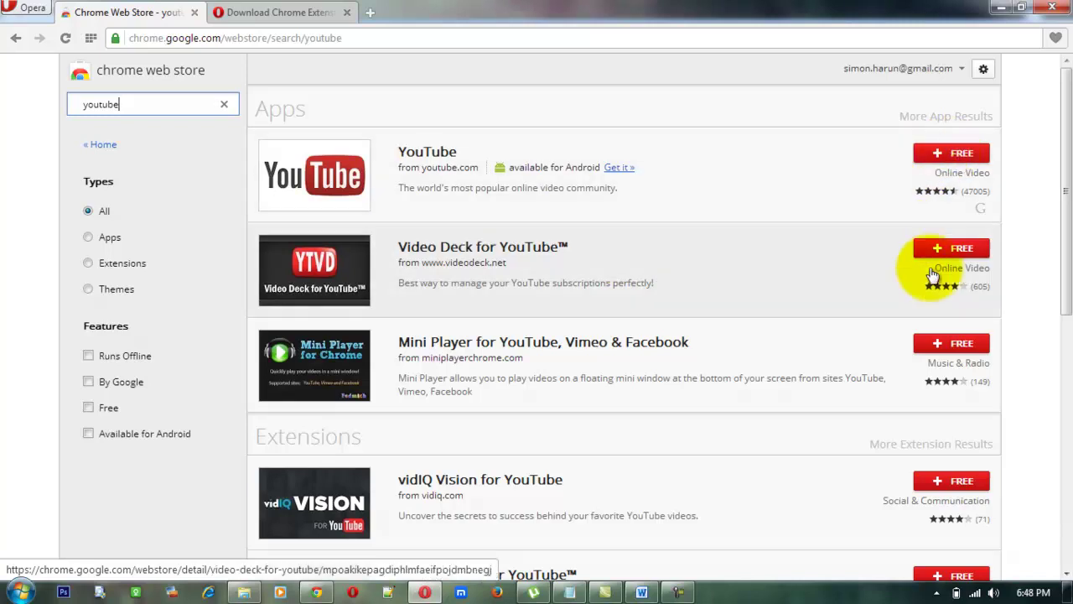
pyautogui.scroll(-1, 503, 280)
pyautogui.scroll(-4, 503, 280)
pyautogui.scroll(5, 503, 281)
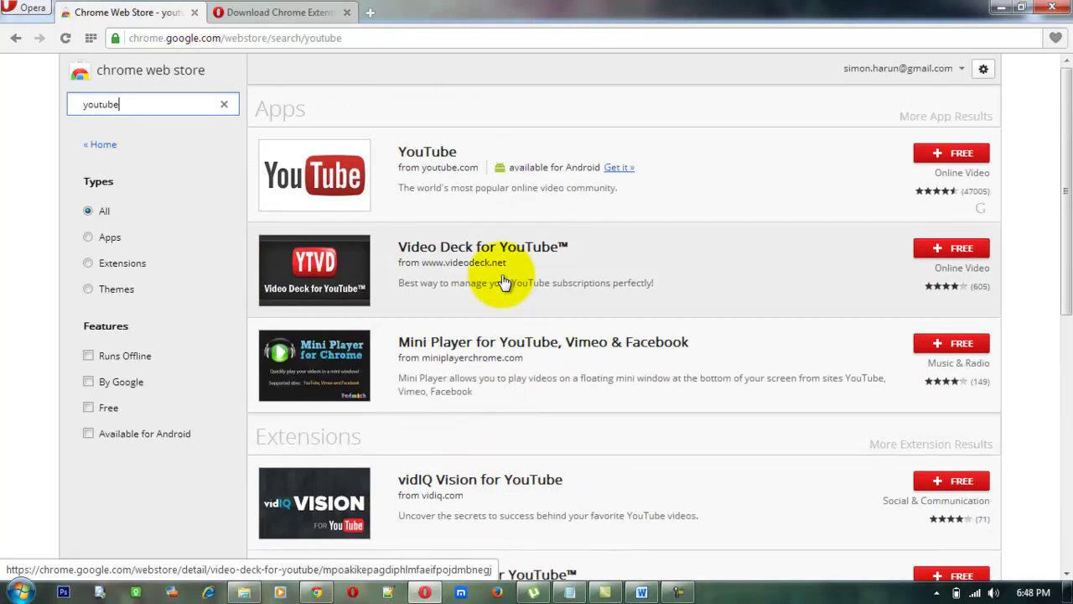